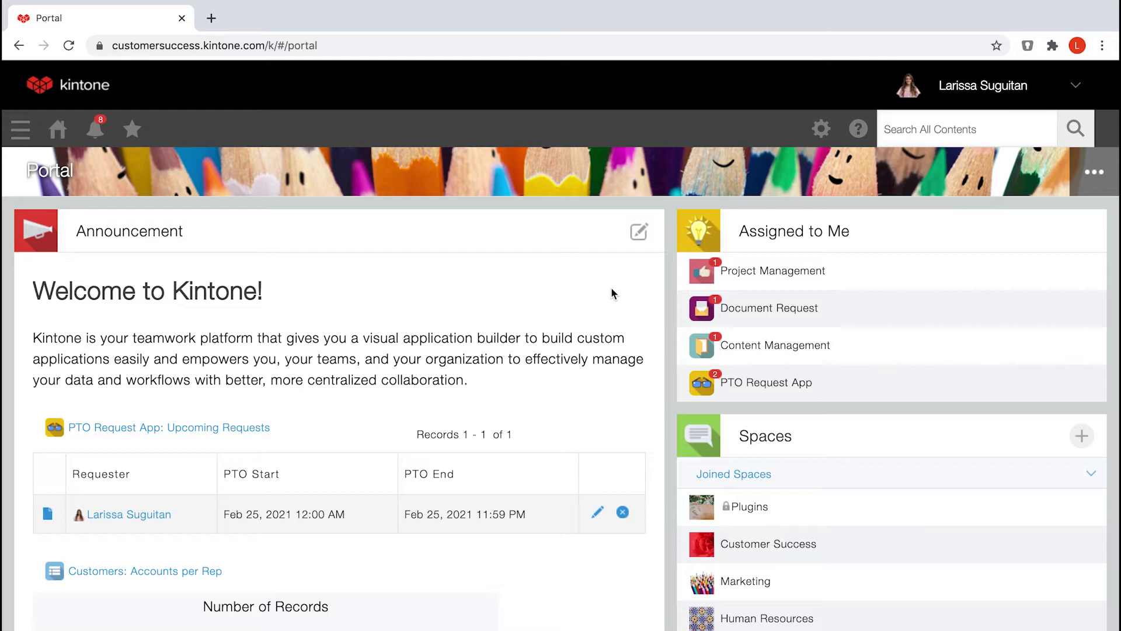
Step: Go from the gear menu to Users & System Administration's Departments & Users page
click(821, 128)
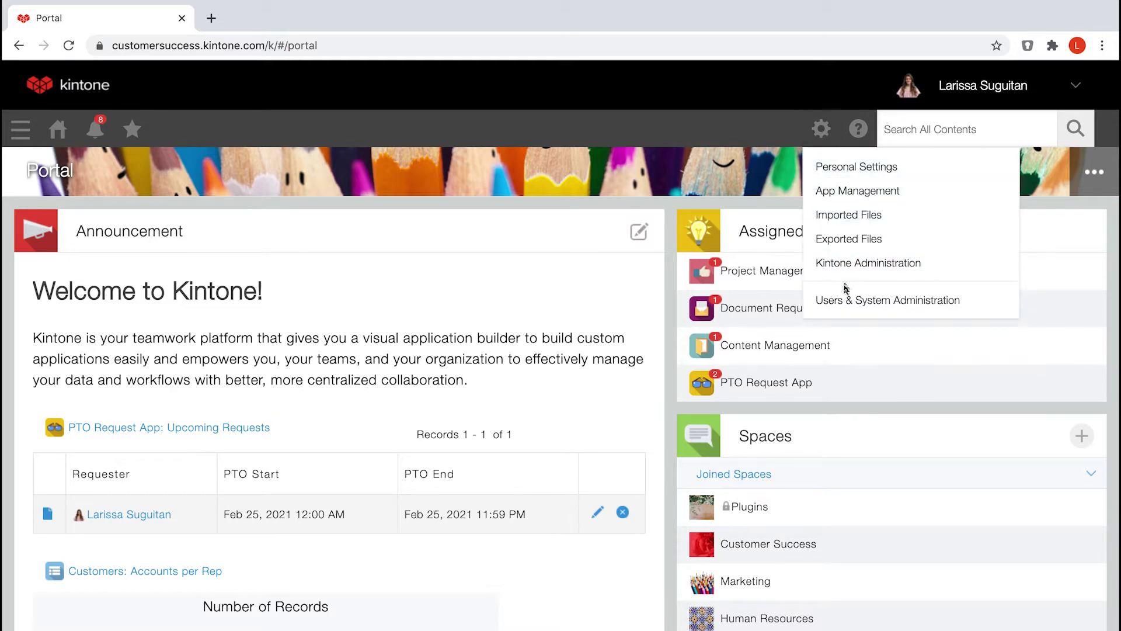
click(887, 300)
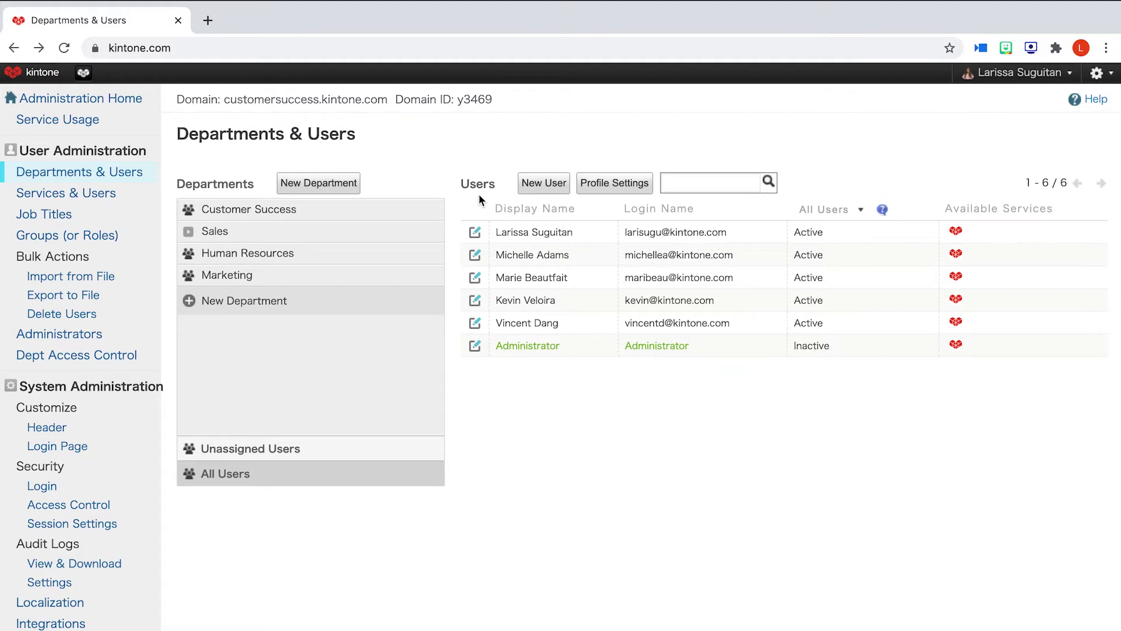
click(544, 182)
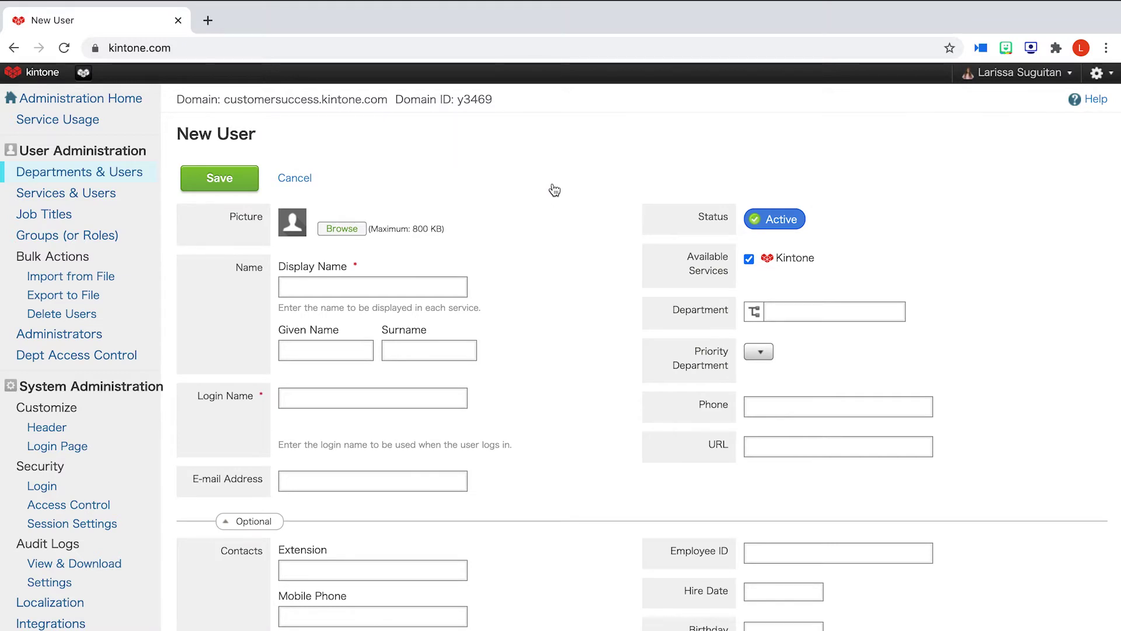
click(440, 286)
click(434, 398)
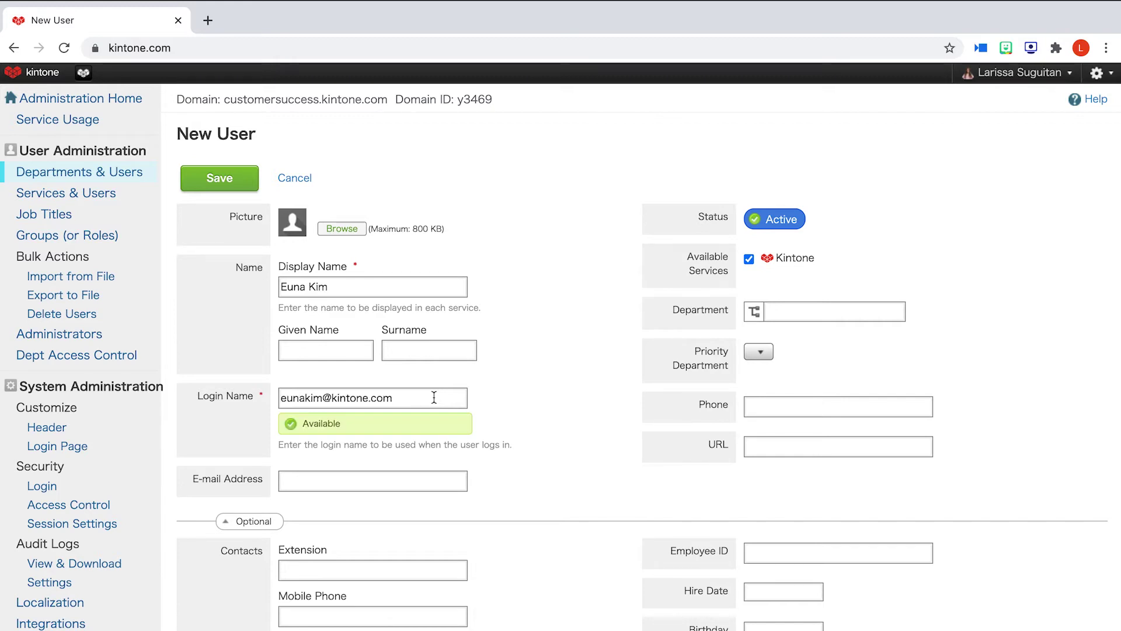
click(422, 484)
key(ctrl+v)
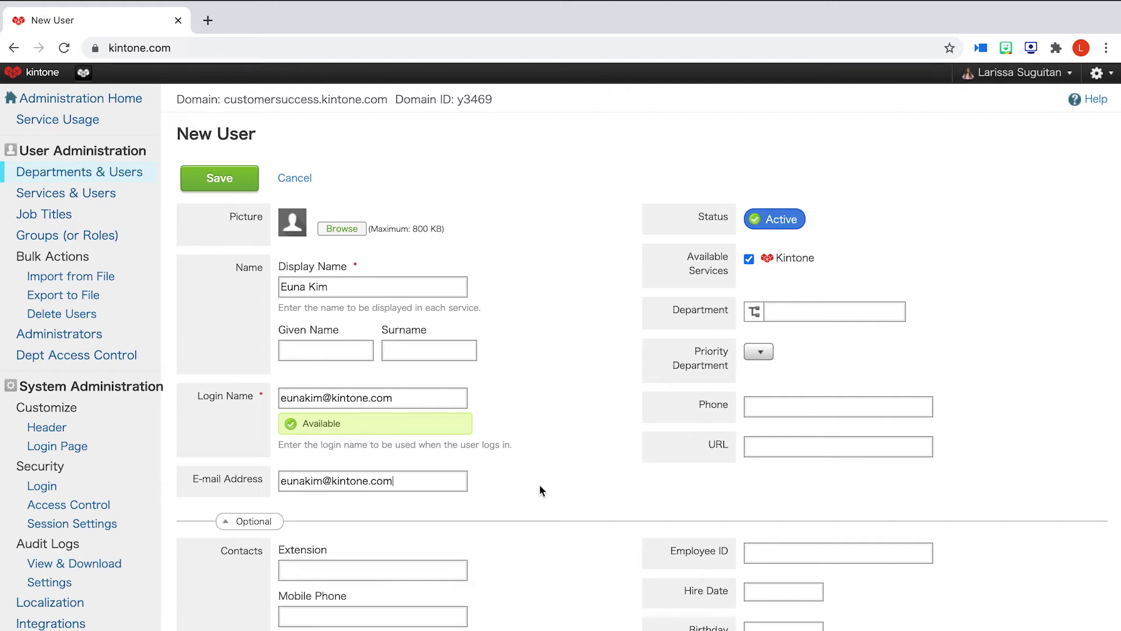
click(244, 179)
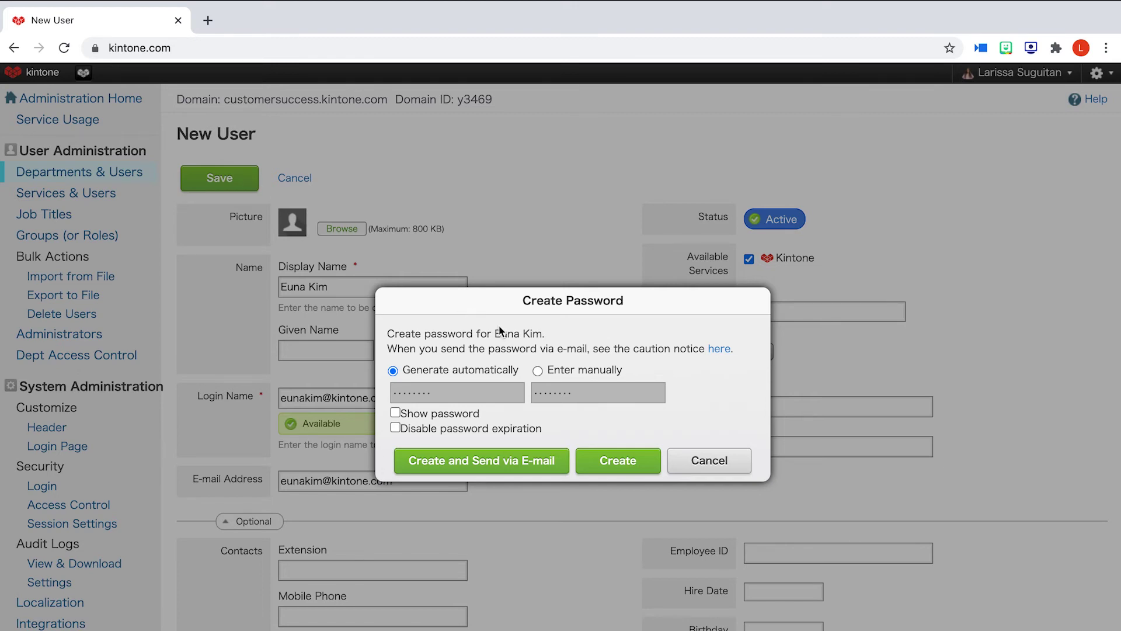
click(523, 467)
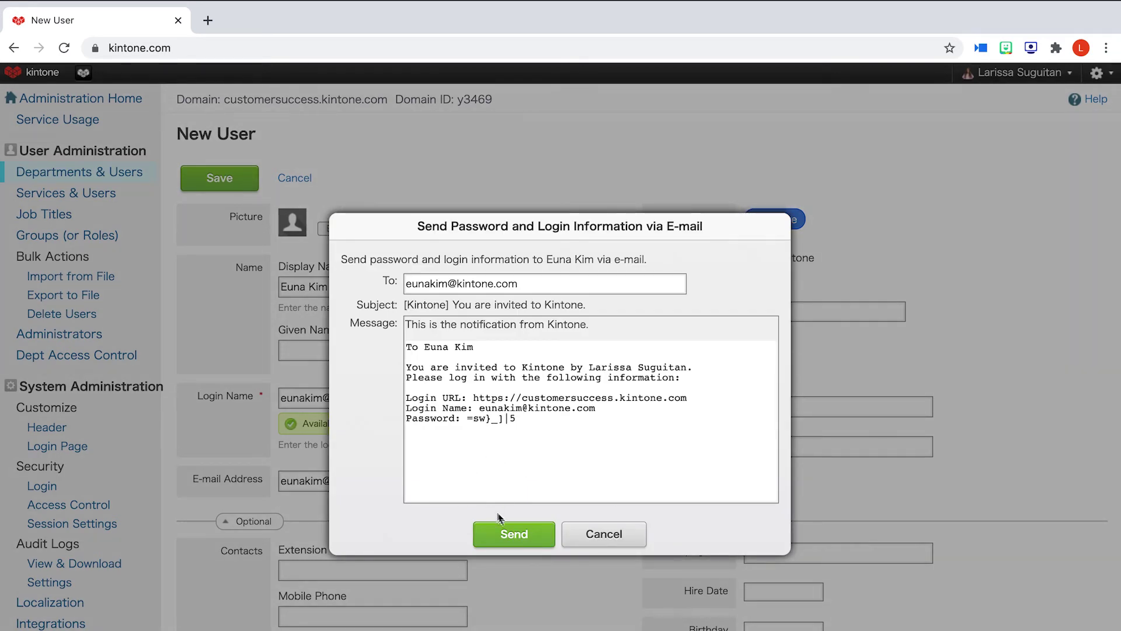
click(513, 533)
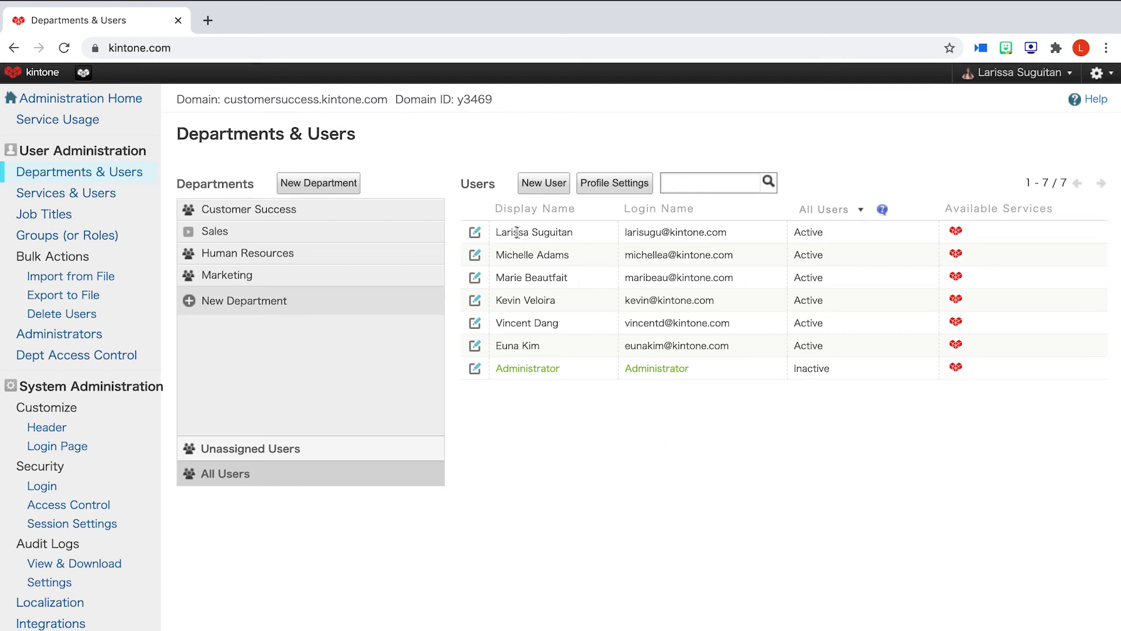
click(476, 232)
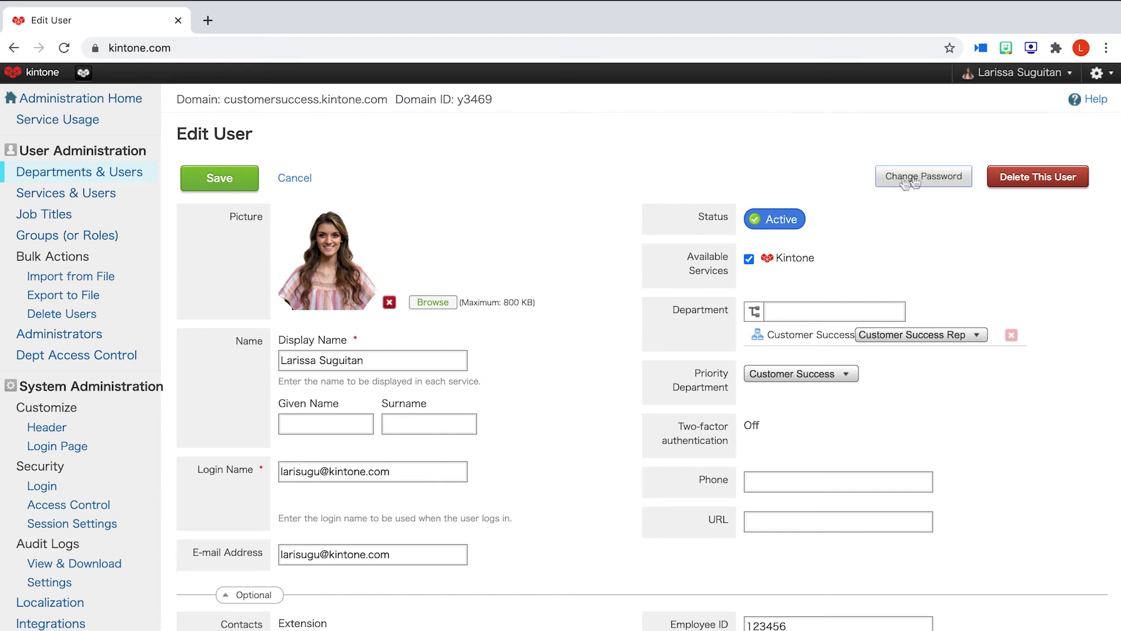
click(298, 177)
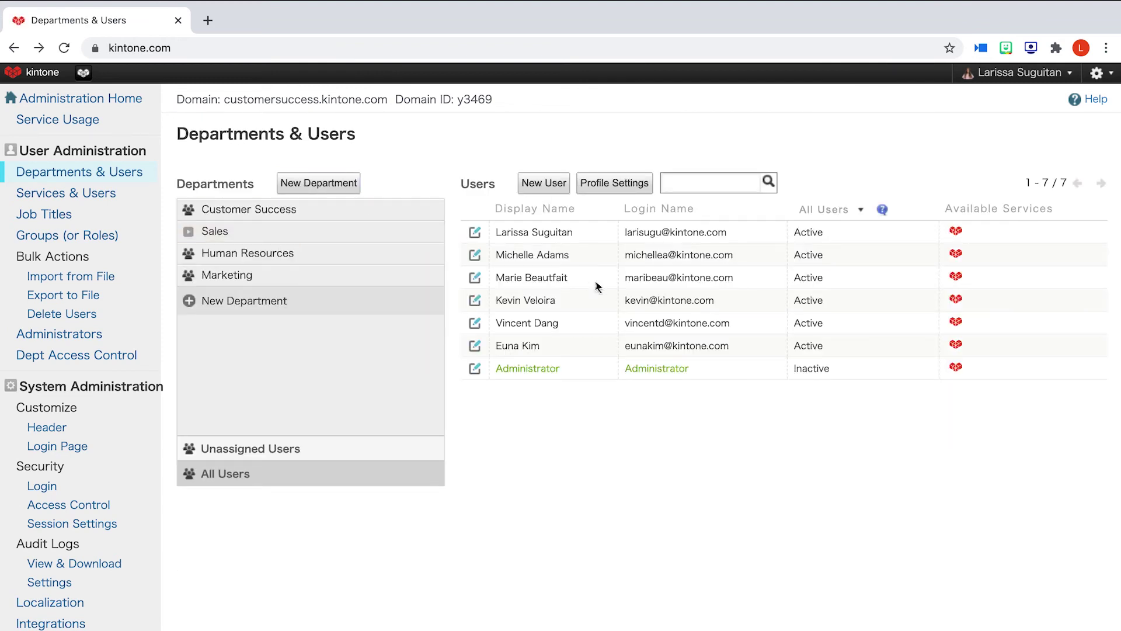
click(615, 183)
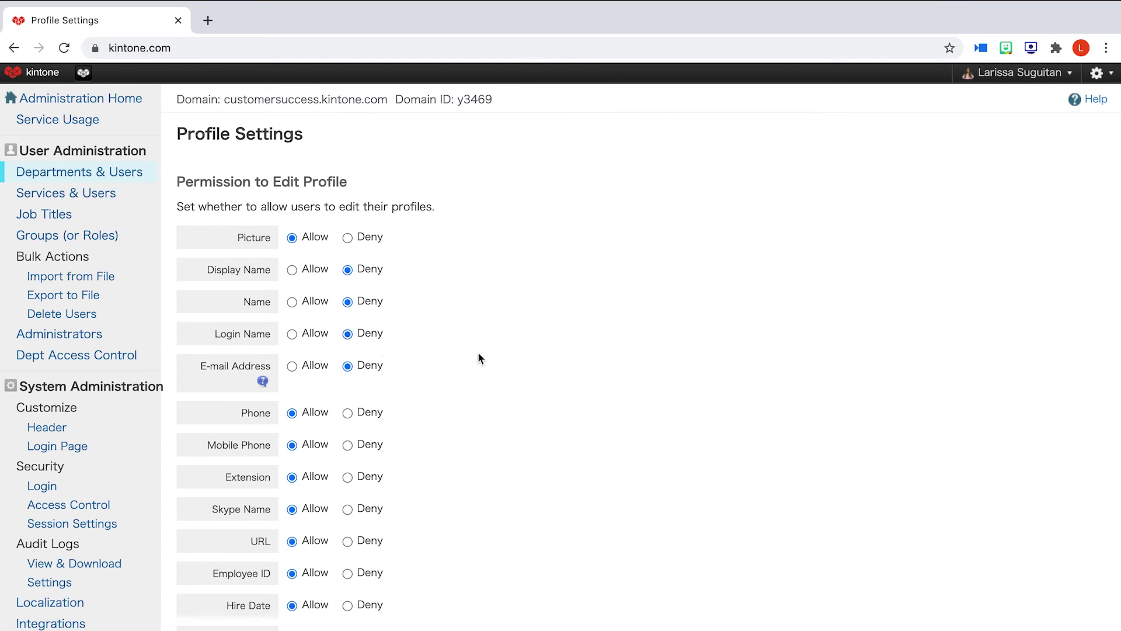
scroll(509, 357, down, 3)
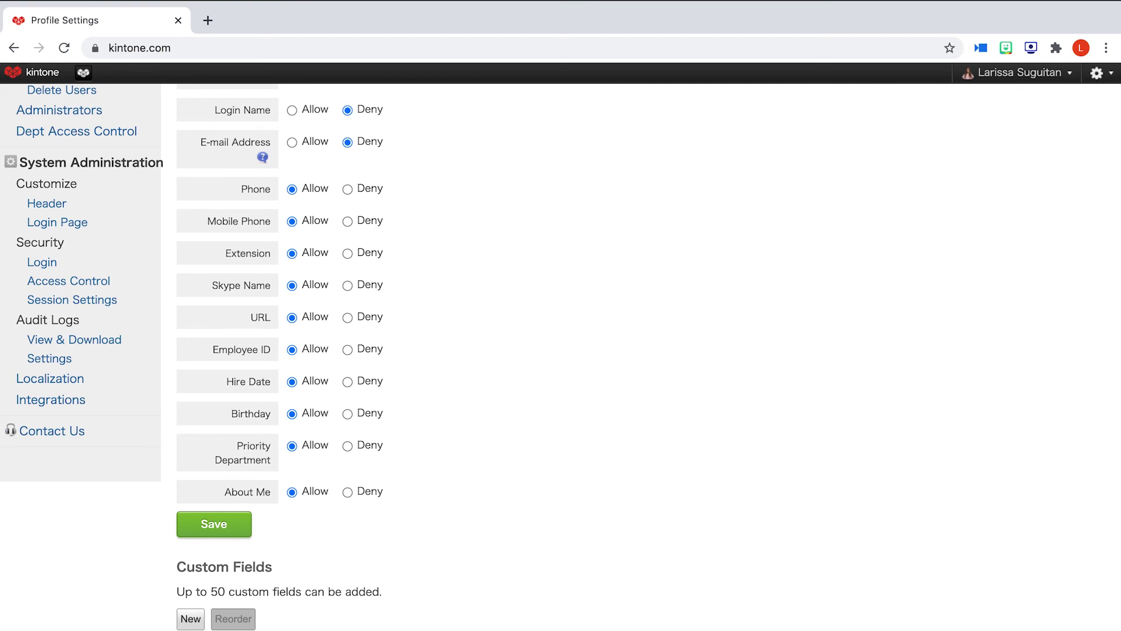
Step: Save Profile Settings with login name and e-mail non-editable, phone through About Me editable
click(214, 523)
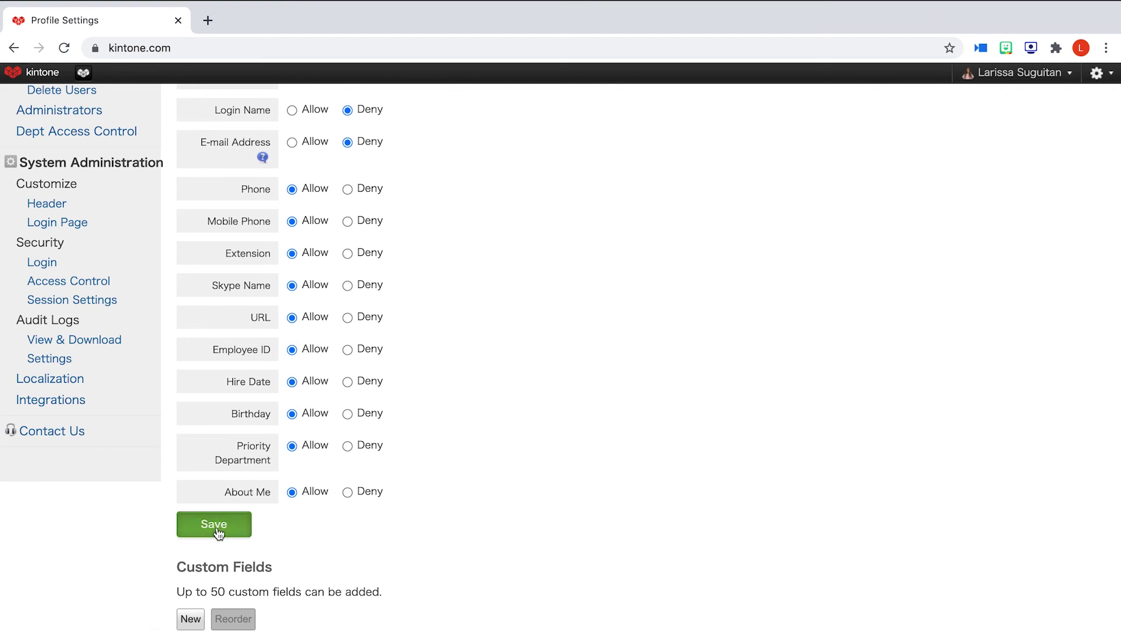